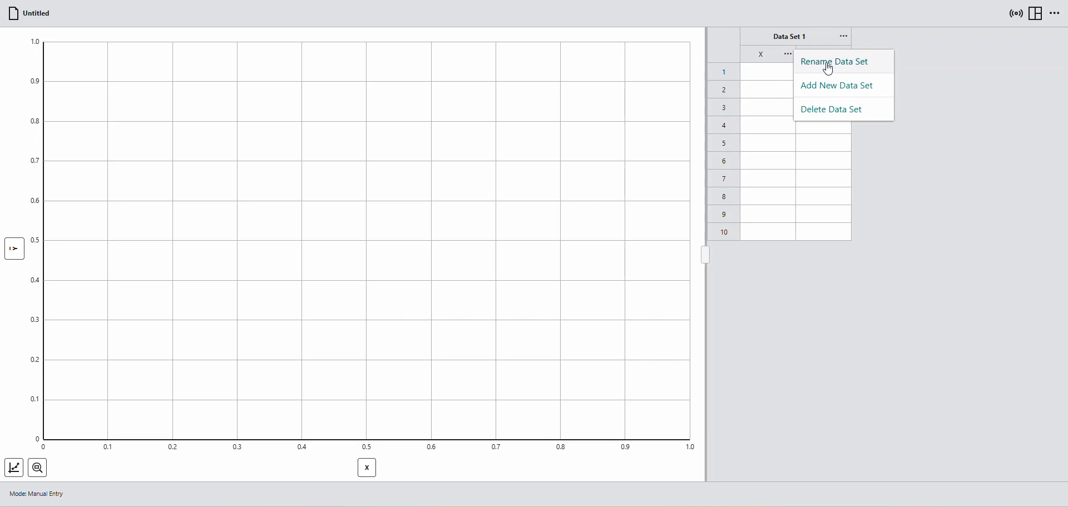
- Rename the data set as "Force vs. Acceleration"
{"action": "left_click", "coordinate": [489, 259]}
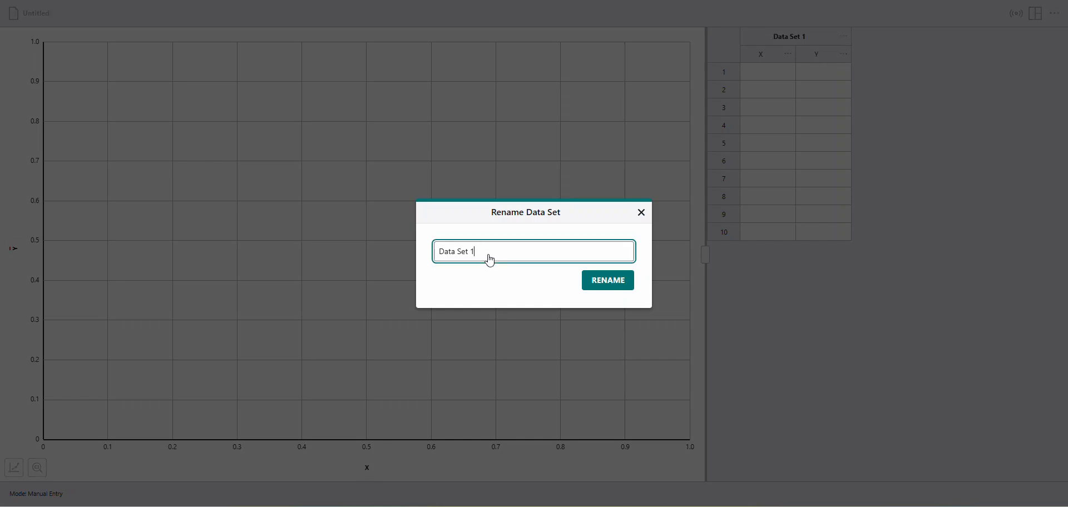
{"action": "left_click_drag", "start_coordinate": [490, 259], "coordinate": [437, 258]}
{"action": "type", "text": "Force "}
{"action": "type", "text": "V"}
{"action": "type", "text": "vs. Acce"}
{"action": "type", "text": "lera"}
{"action": "type", "text": "tion"}
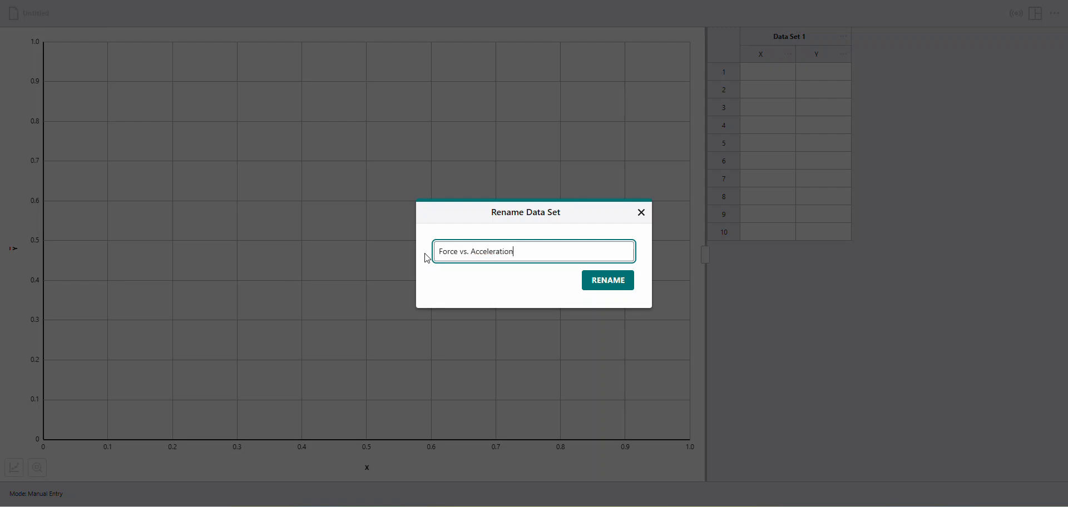
{"action": "left_click", "coordinate": [612, 284]}
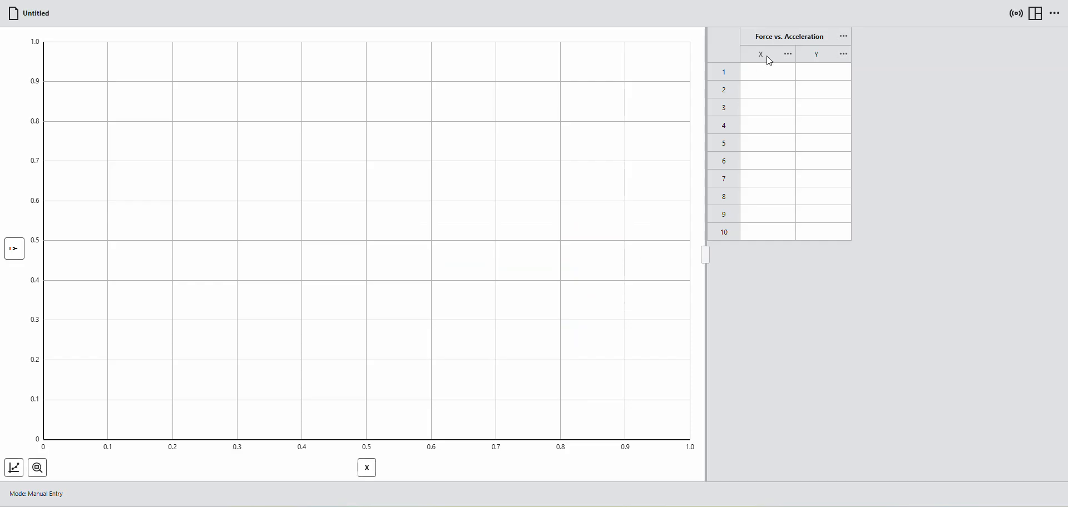
- Name the X column "Force" and set its units to N
{"action": "left_click", "coordinate": [789, 55]}
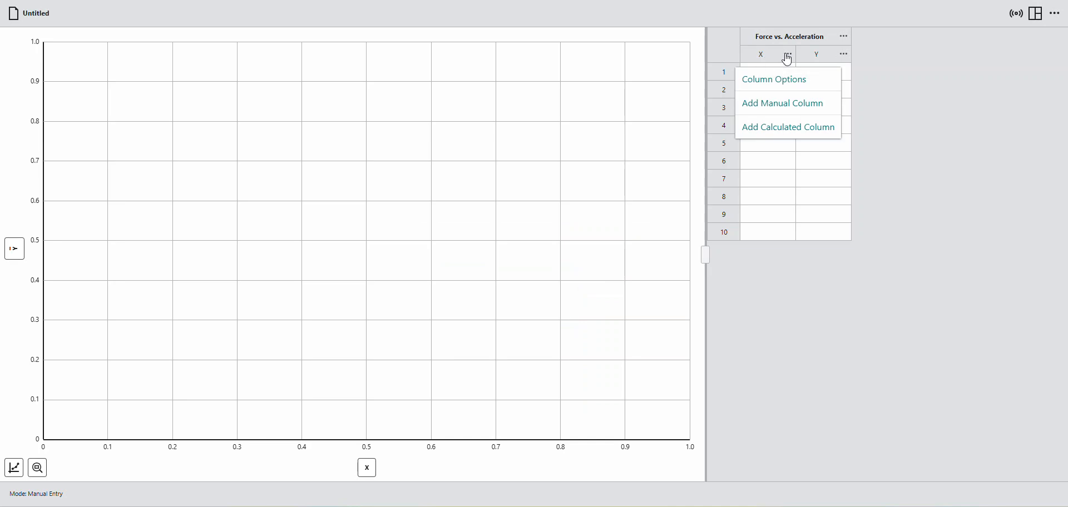
{"action": "left_click", "coordinate": [768, 90]}
{"action": "left_click", "coordinate": [464, 178]}
{"action": "key", "text": "BackSpace"}
{"action": "type", "text": "Force"}
{"action": "left_click", "coordinate": [562, 175]}
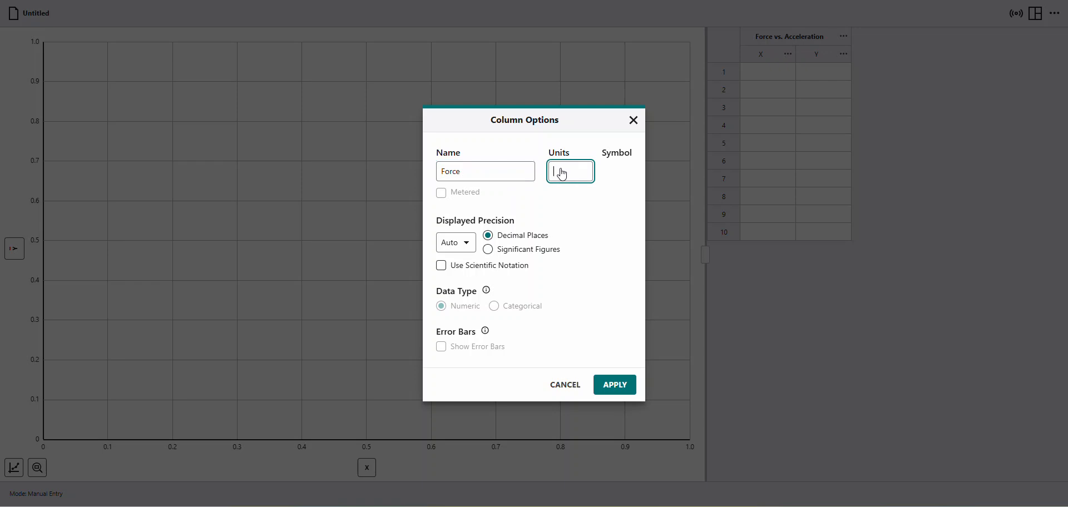
{"action": "type", "text": "N"}
{"action": "left_click", "coordinate": [610, 387]}
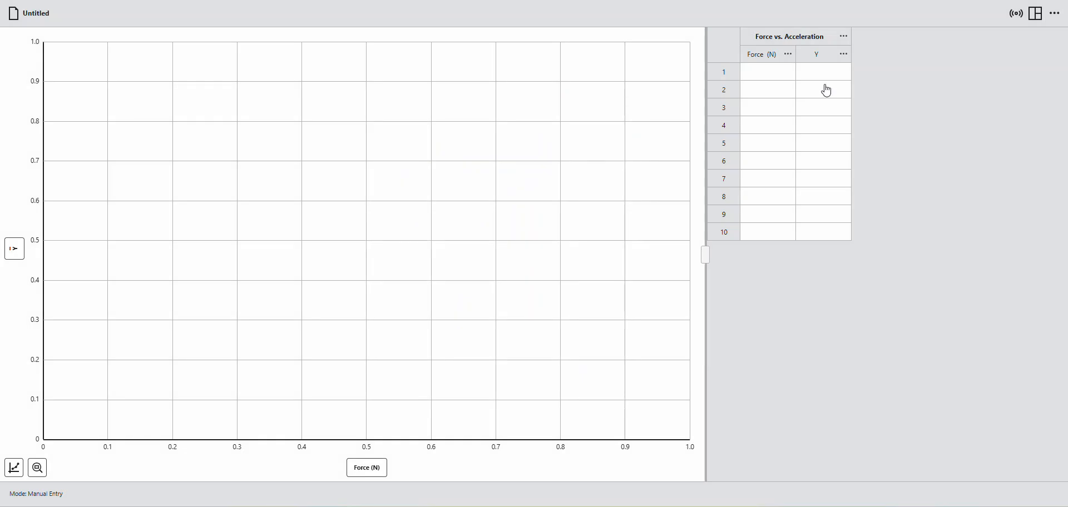
- Name the Y column "Acceleration" and set its units to m/s^2
{"action": "left_click", "coordinate": [816, 55]}
{"action": "left_click", "coordinate": [844, 54]}
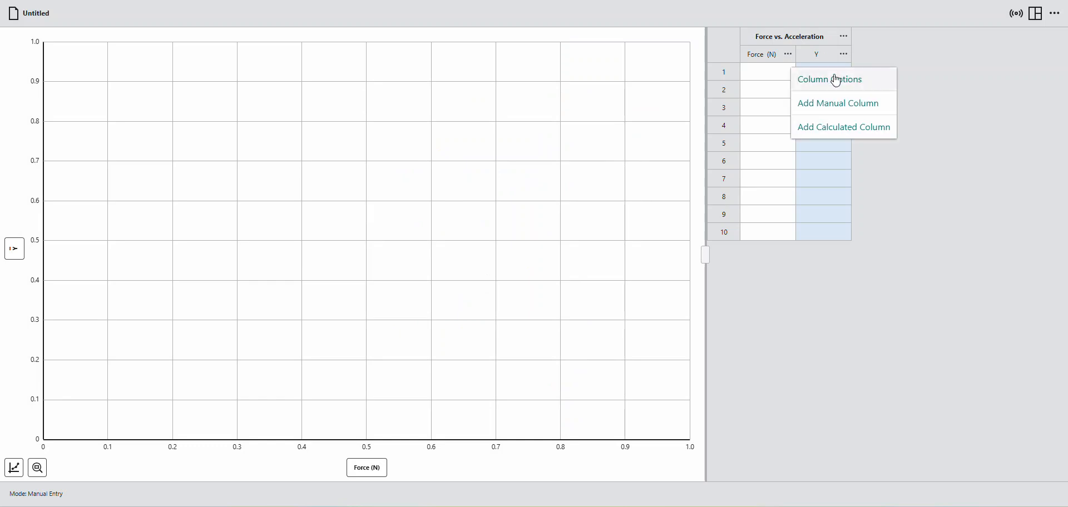
{"action": "left_click", "coordinate": [832, 78]}
{"action": "double_click", "coordinate": [464, 175]}
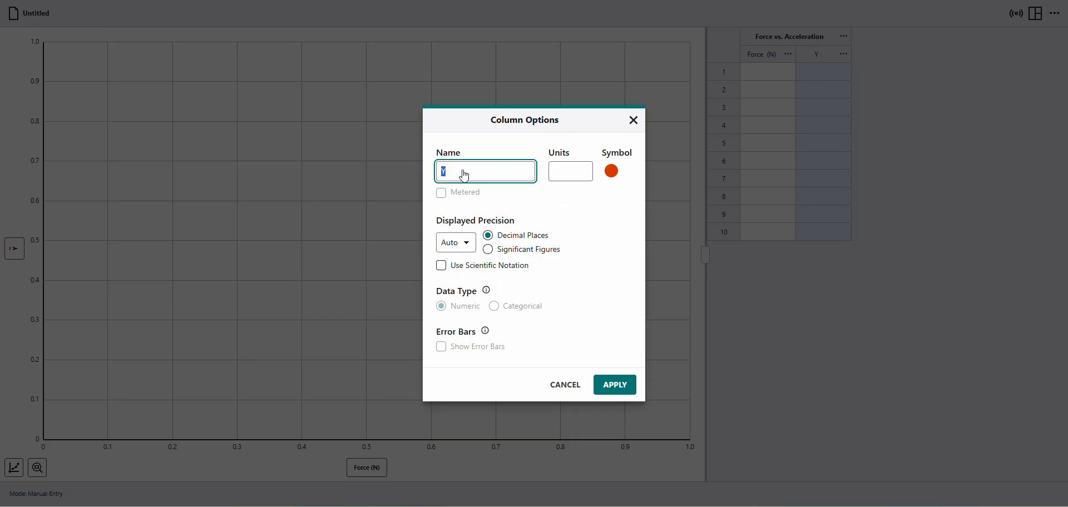
{"action": "type", "text": "Acceleration m/s^2"}
{"action": "key", "text": "BackSpace"}
{"action": "key", "text": "BackSpace"}
{"action": "key", "text": "BackSpace"}
{"action": "key", "text": "BackSpace"}
{"action": "left_click", "coordinate": [577, 174]}
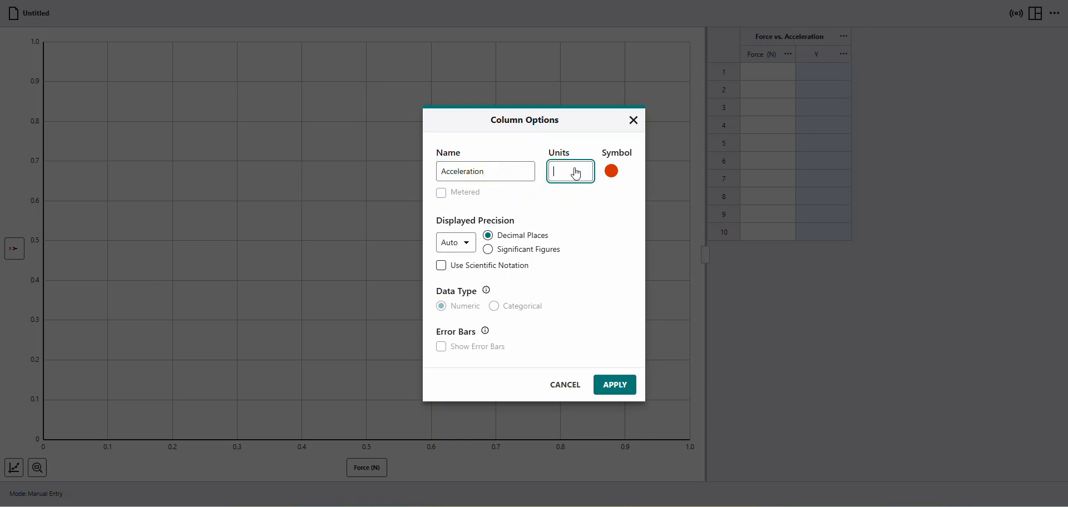
{"action": "type", "text": "m/s^2"}
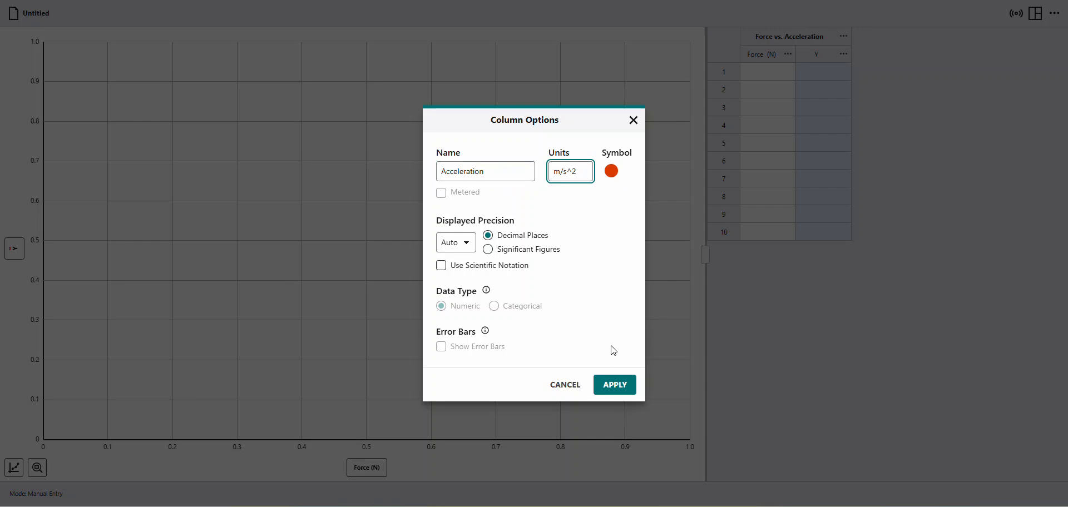
{"action": "left_click", "coordinate": [614, 384]}
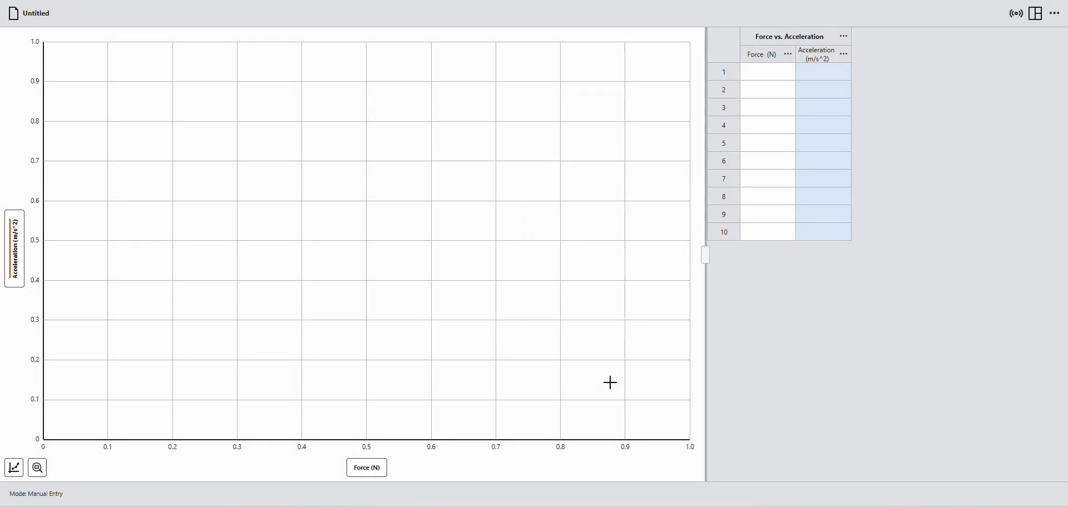
- Fill the first two rows with force 1 and acceleration 1, and force 2 and acceleration 2.2
{"action": "left_click", "coordinate": [767, 76]}
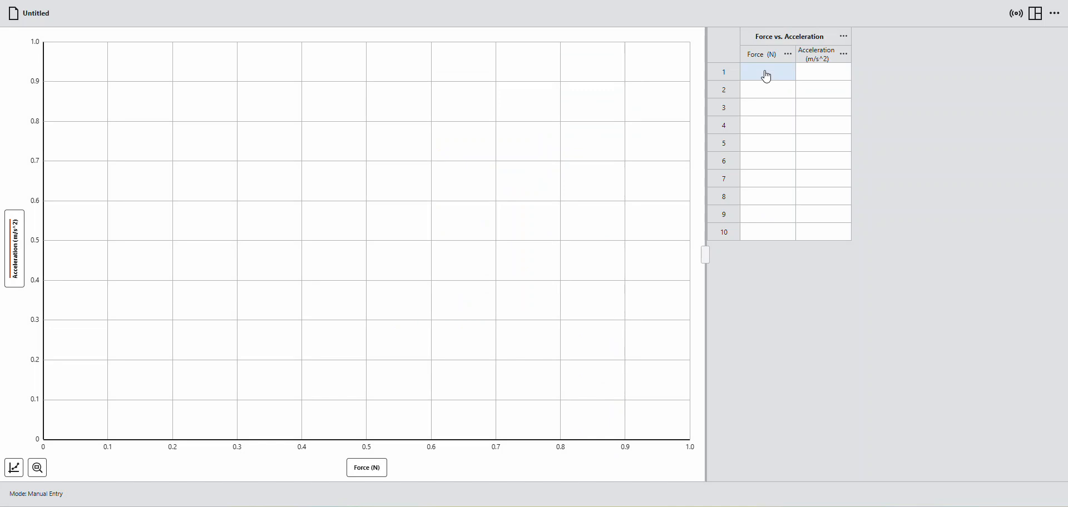
{"action": "type", "text": "1"}
{"action": "left_click", "coordinate": [816, 80]}
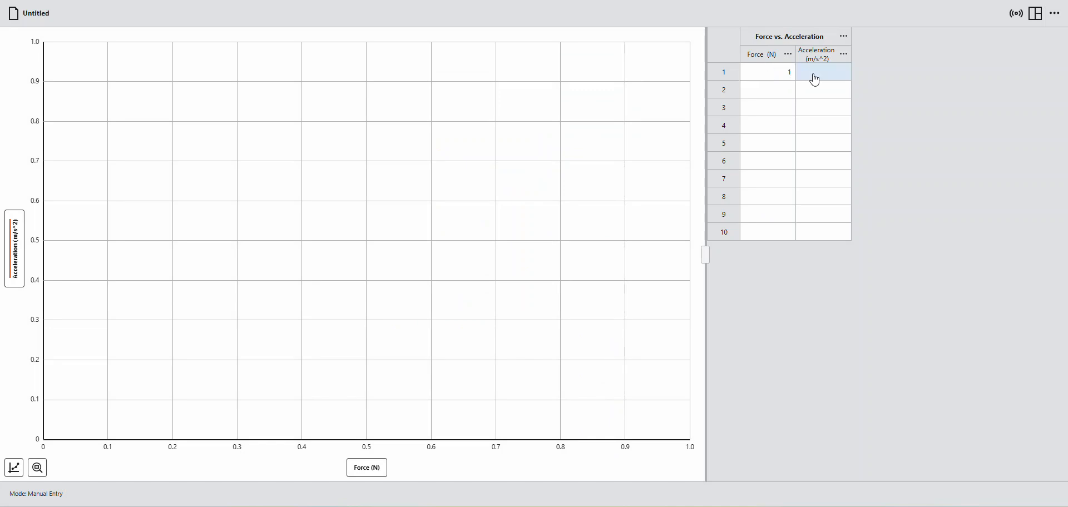
{"action": "type", "text": "1"}
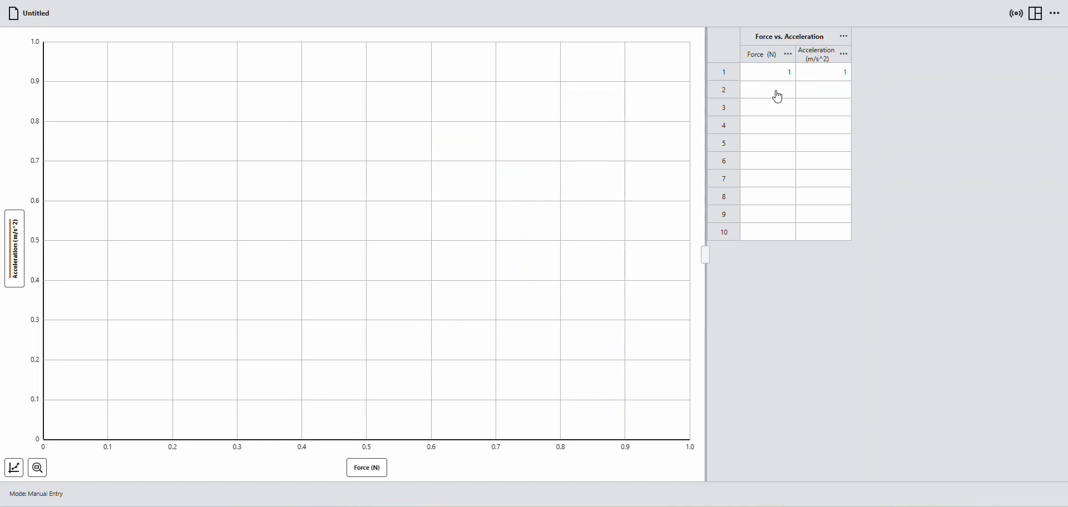
{"action": "left_click", "coordinate": [778, 91]}
{"action": "type", "text": "2"}
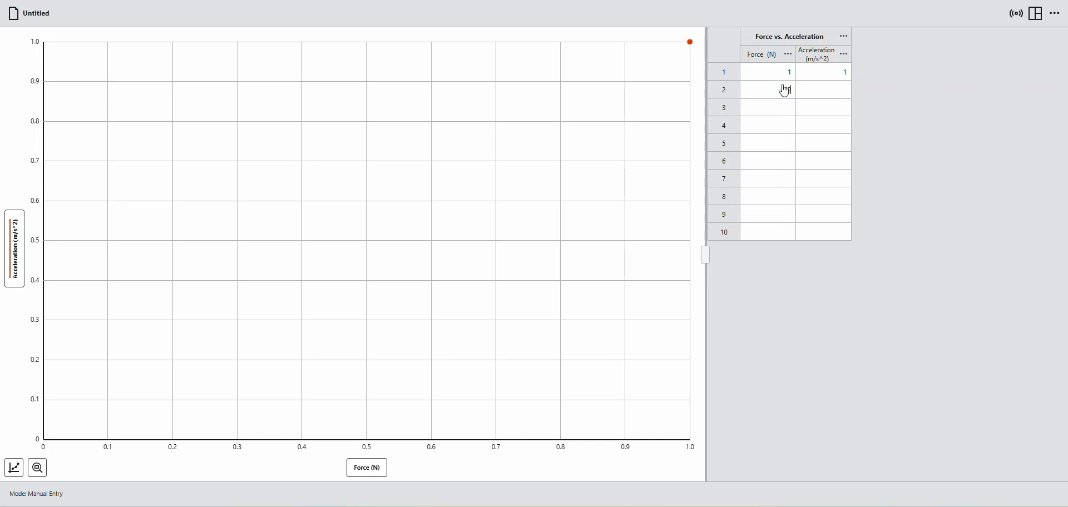
{"action": "left_click", "coordinate": [831, 93]}
{"action": "type", "text": "2.2"}
- Fill rows 3 and 4 with force 3 and acceleration 2.95, and force 4 and acceleration 4.1
{"action": "left_click", "coordinate": [783, 108]}
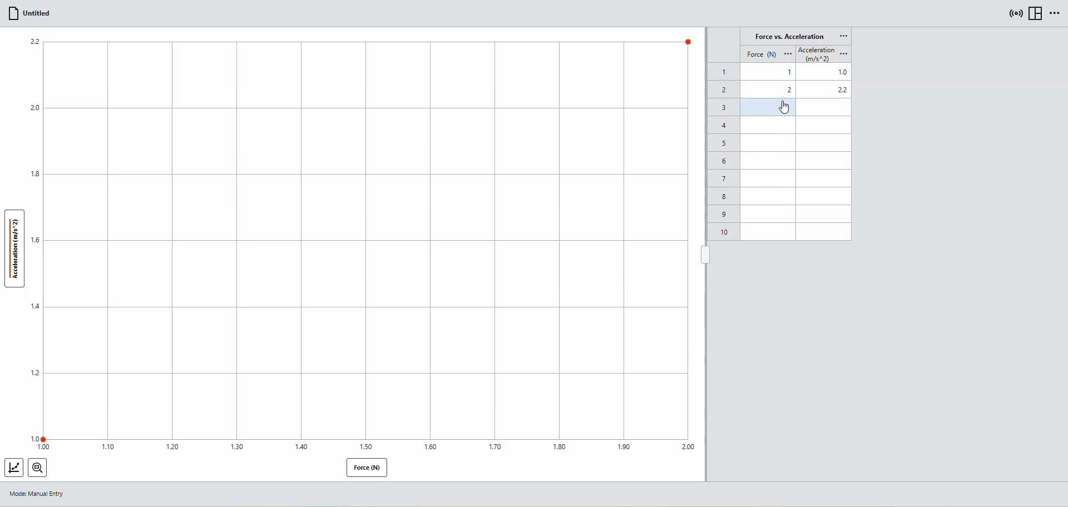
{"action": "type", "text": "3"}
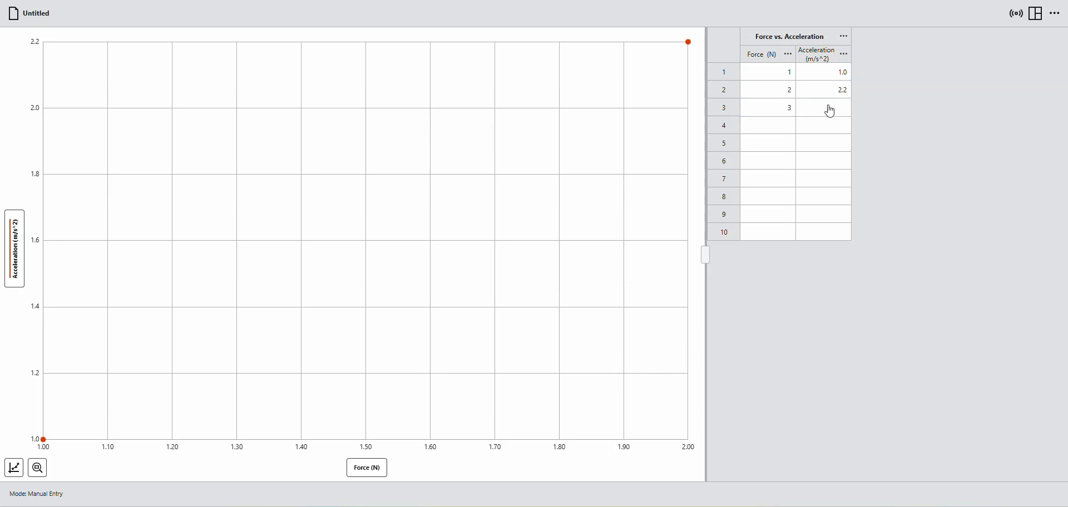
{"action": "left_click", "coordinate": [830, 109]}
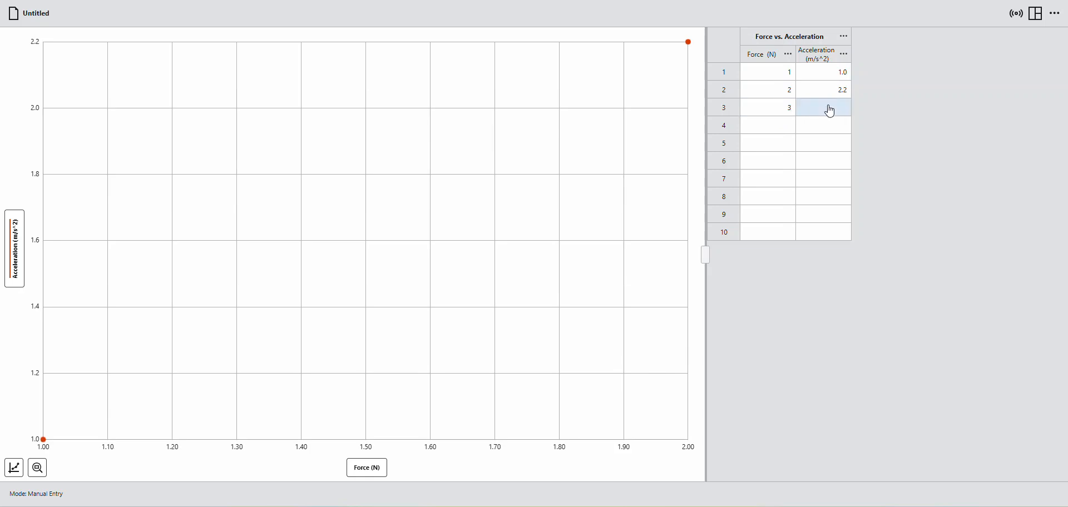
{"action": "type", "text": "2"}
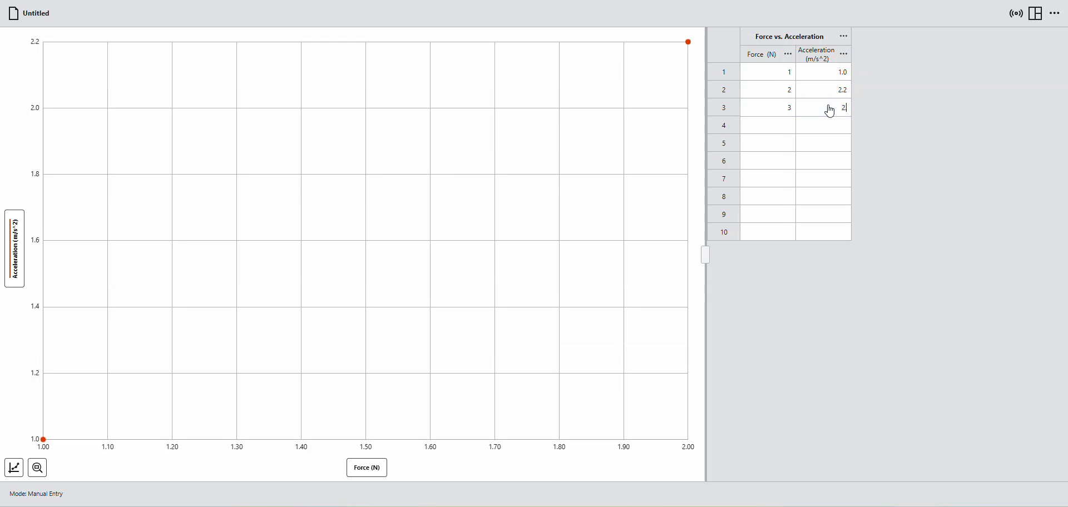
{"action": "type", "text": ".95"}
{"action": "left_click", "coordinate": [787, 128]}
{"action": "left_click", "coordinate": [787, 130]}
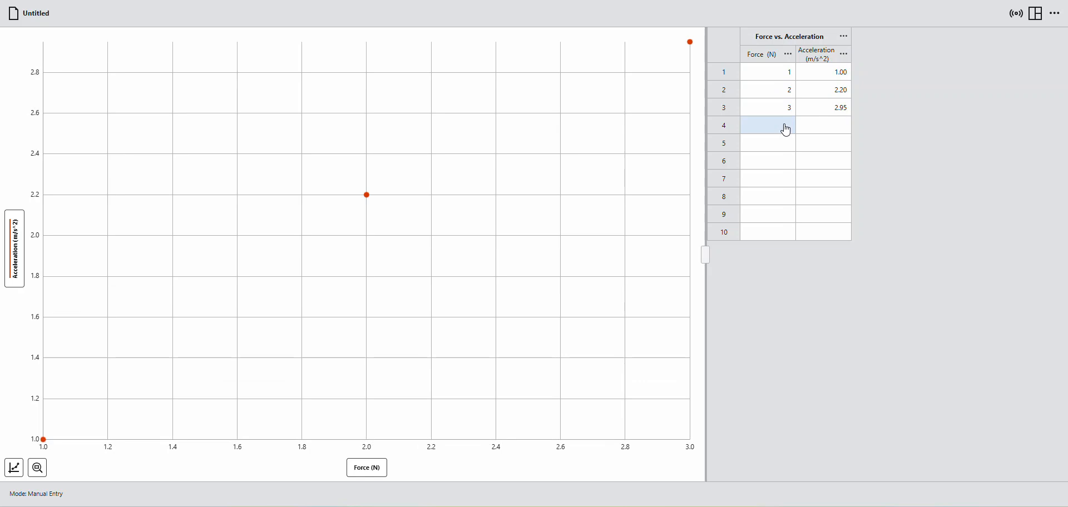
{"action": "type", "text": "4"}
{"action": "left_click", "coordinate": [828, 129]}
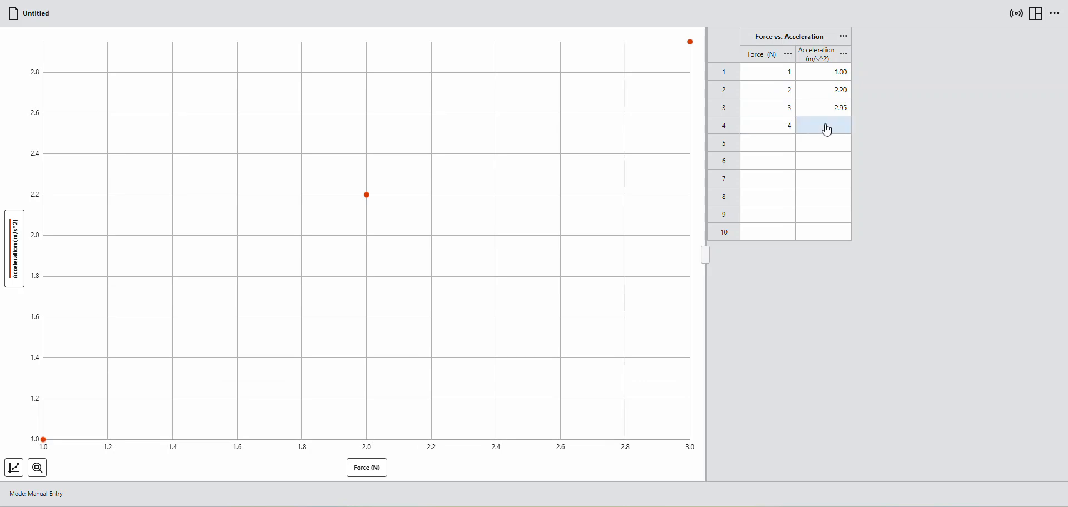
{"action": "type", "text": "4.1"}
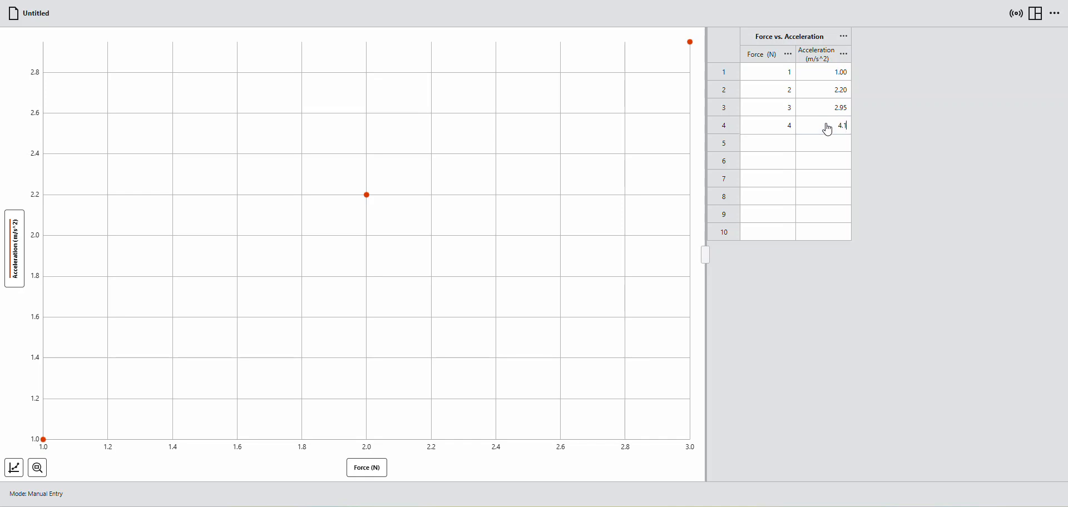
- Fill row 5 with force 5 and acceleration 5.3
{"action": "left_click", "coordinate": [786, 148]}
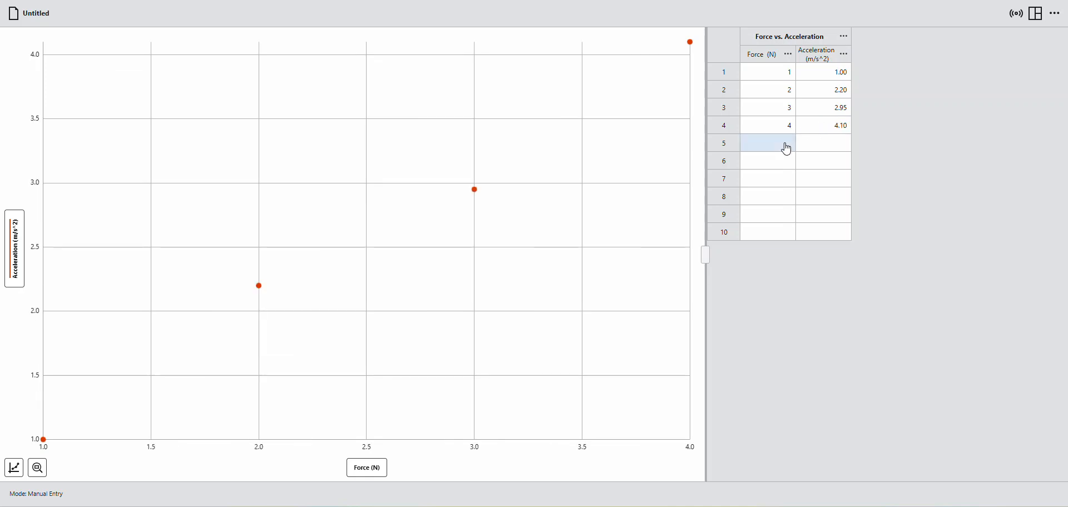
{"action": "type", "text": "5"}
{"action": "left_click", "coordinate": [827, 146]}
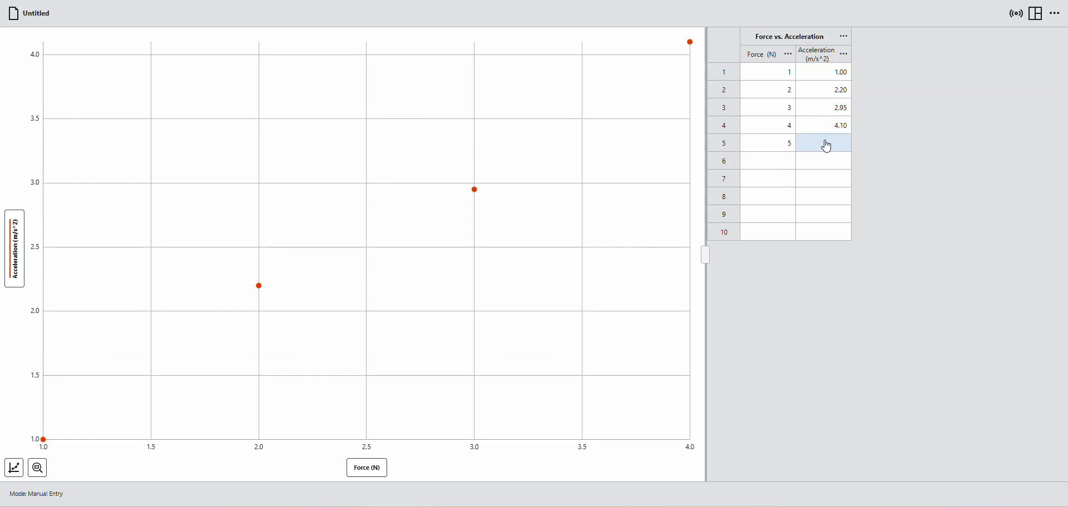
{"action": "type", "text": "5.3"}
{"action": "left_click", "coordinate": [794, 163]}
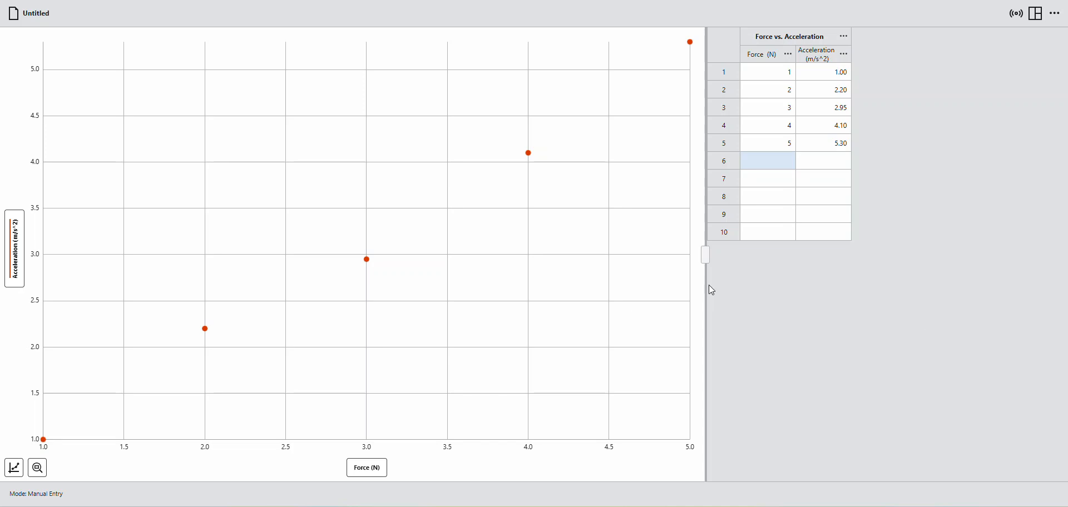
- Apply a Linear curve fit (mx + b) to the plotted acceleration versus force points
{"action": "left_click", "coordinate": [14, 469]}
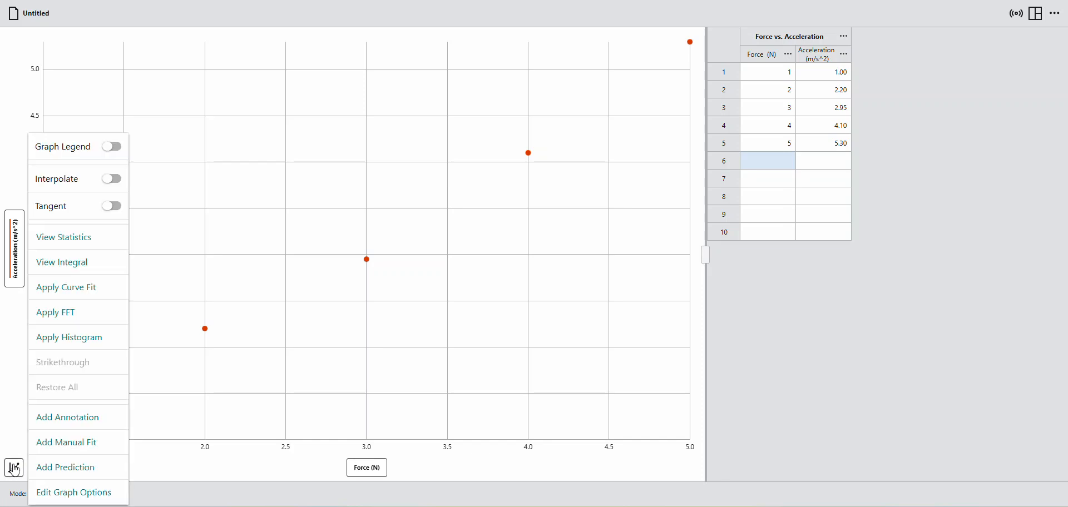
{"action": "left_click", "coordinate": [70, 288]}
{"action": "left_click", "coordinate": [110, 409]}
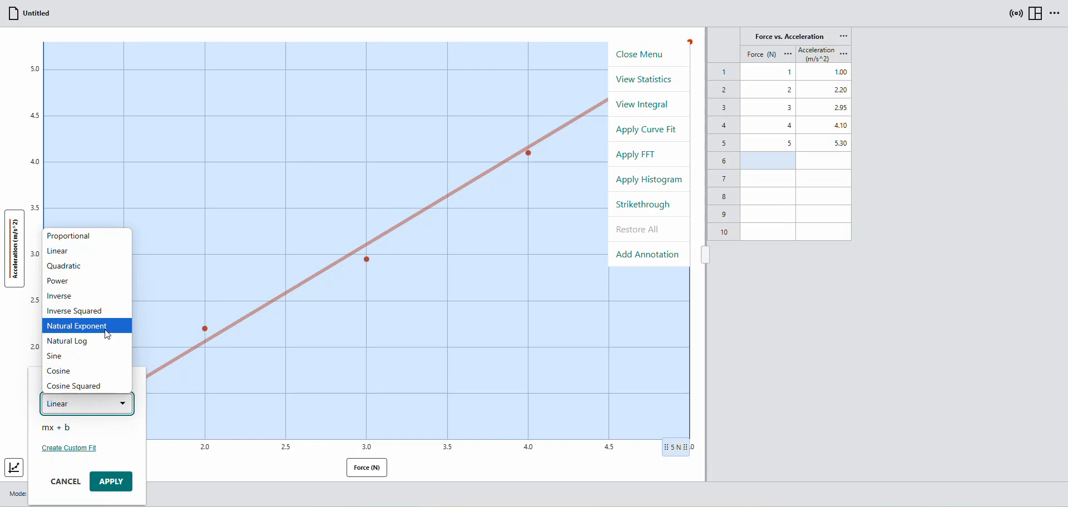
{"action": "left_click", "coordinate": [69, 255]}
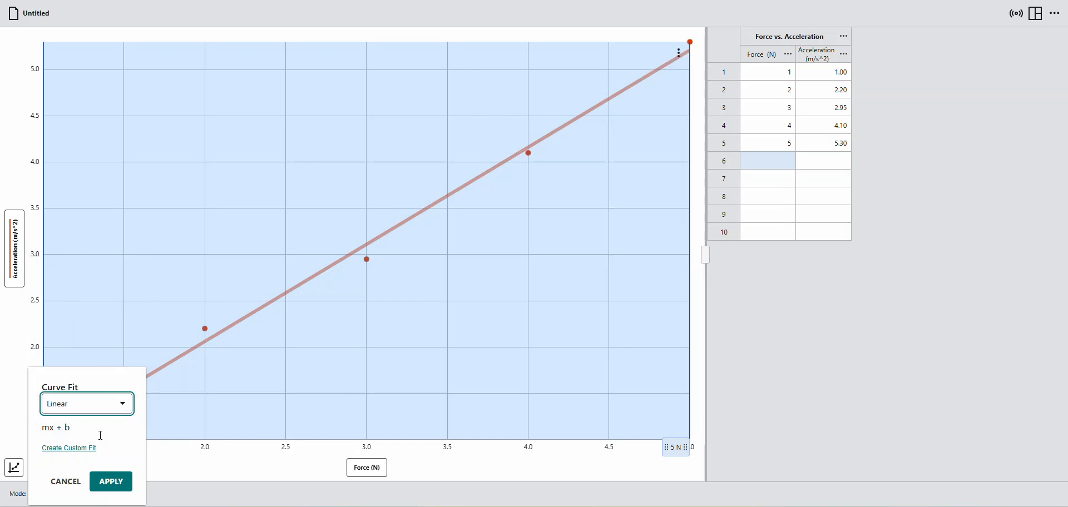
{"action": "left_click", "coordinate": [107, 488]}
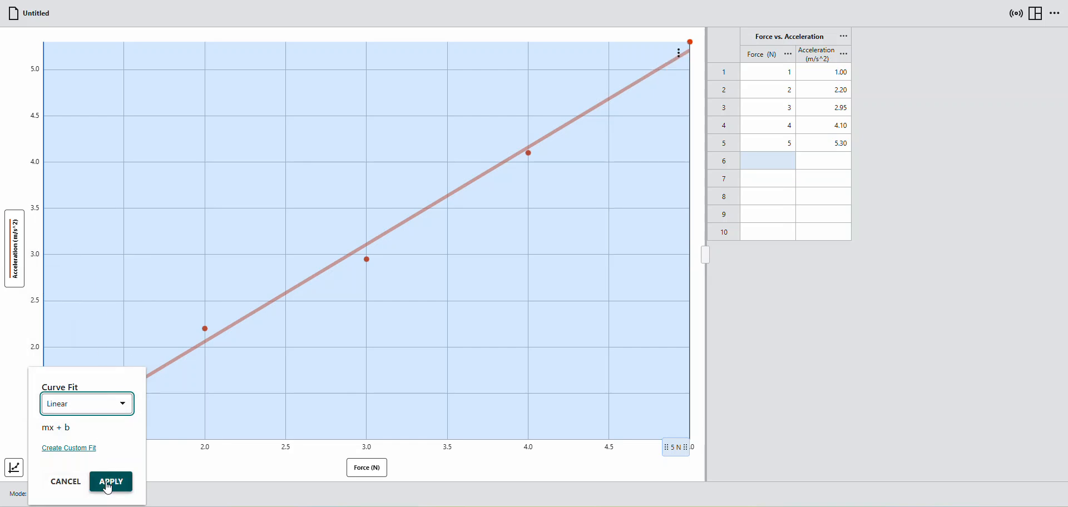